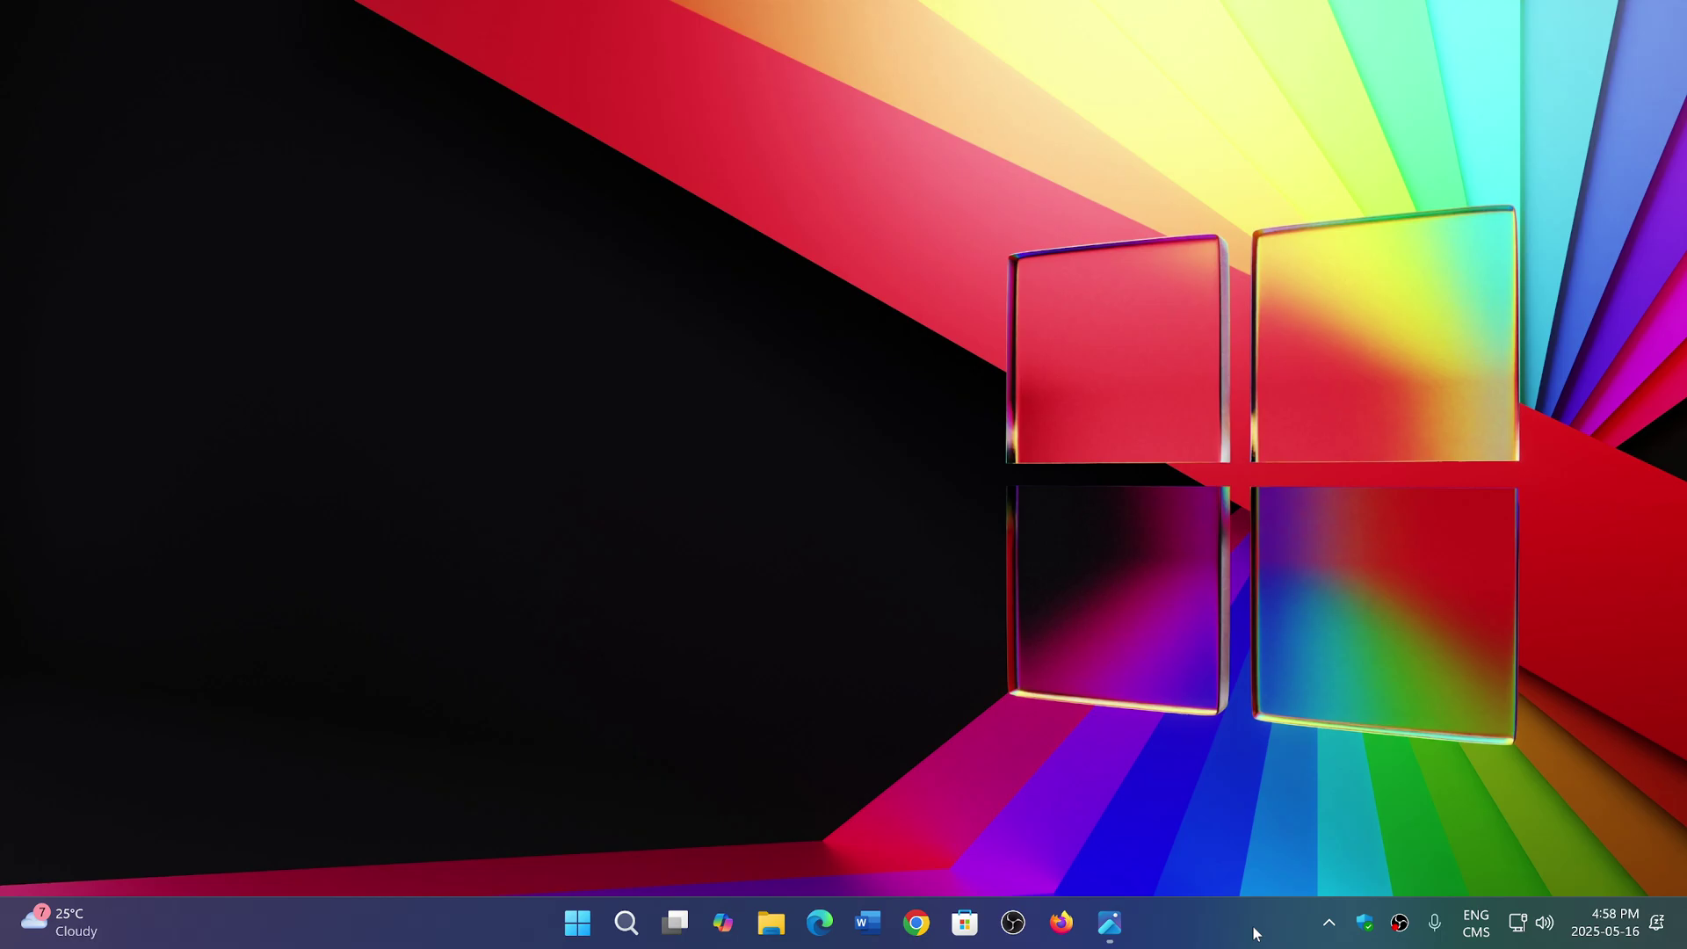
- Bring the BitLocker recovery screen.webp image into view in Windows Photos
left_click(1109, 922)
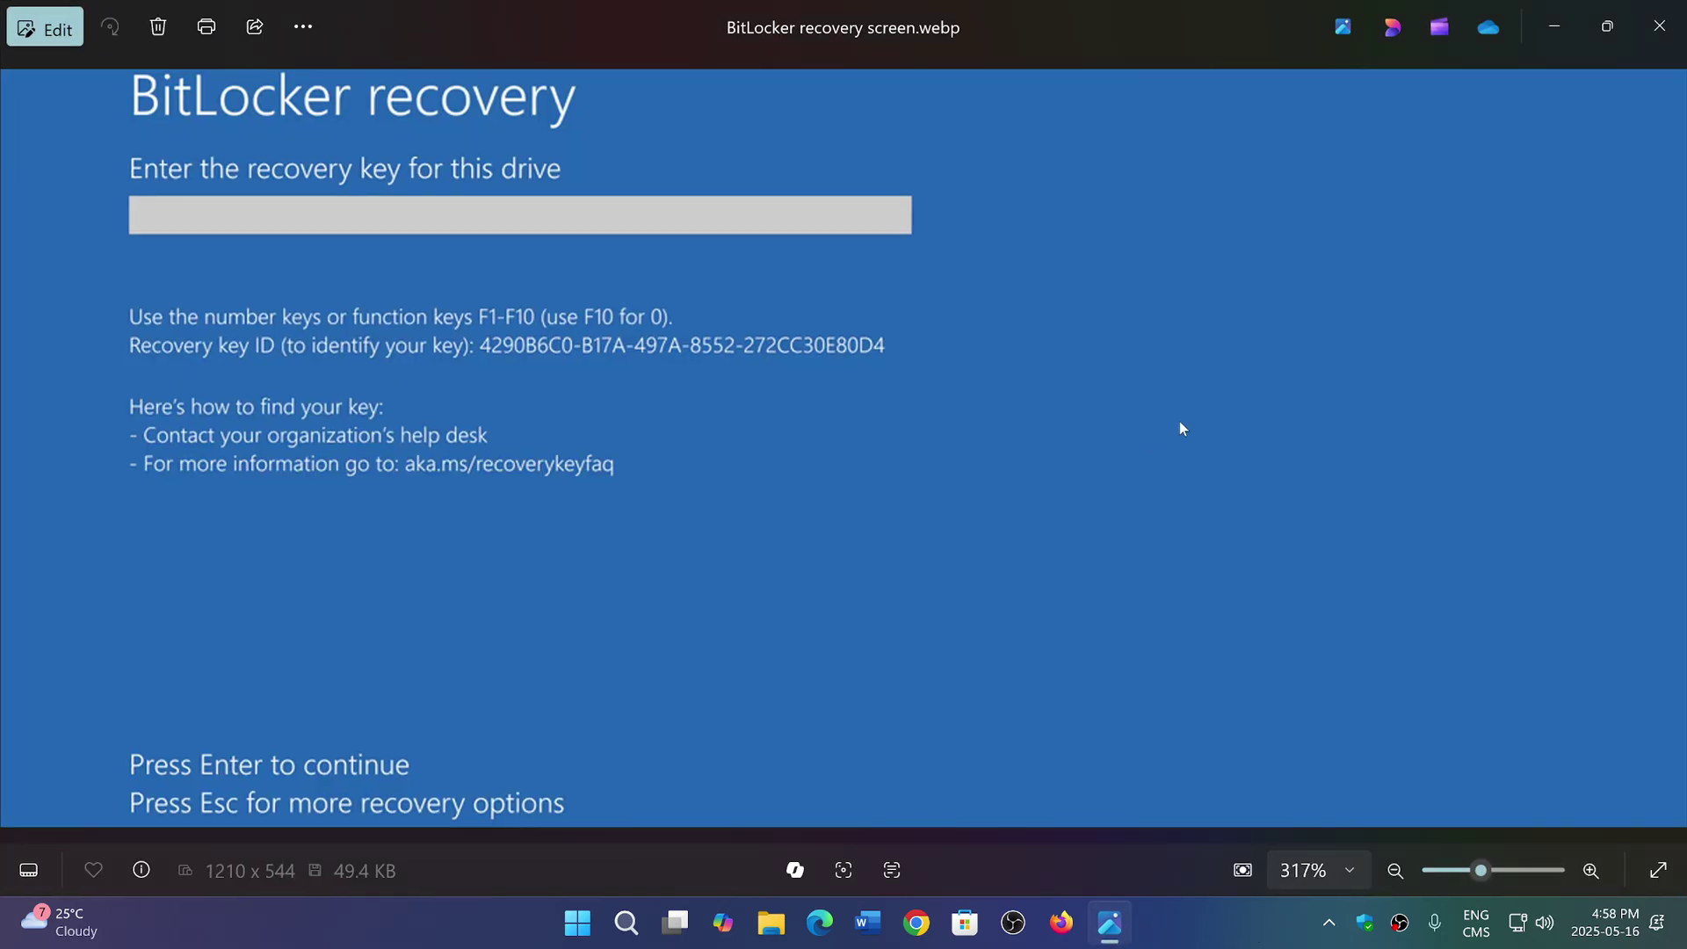